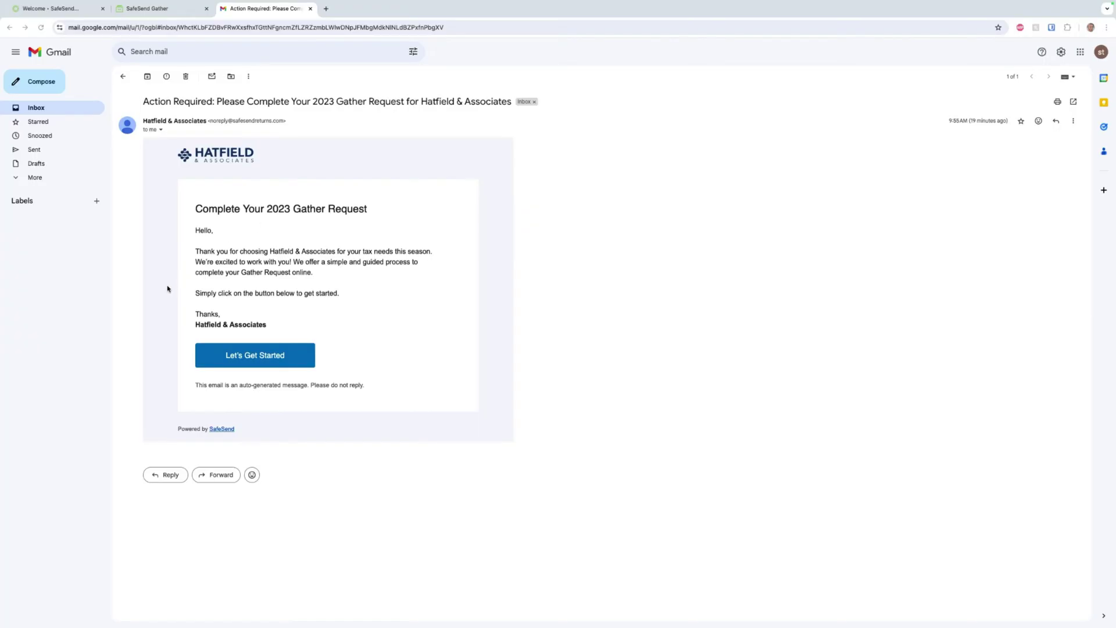
Request a one-time access code by email and copy the code from the new Gmail message.
{"action": "left_click", "coordinate": [253, 357]}
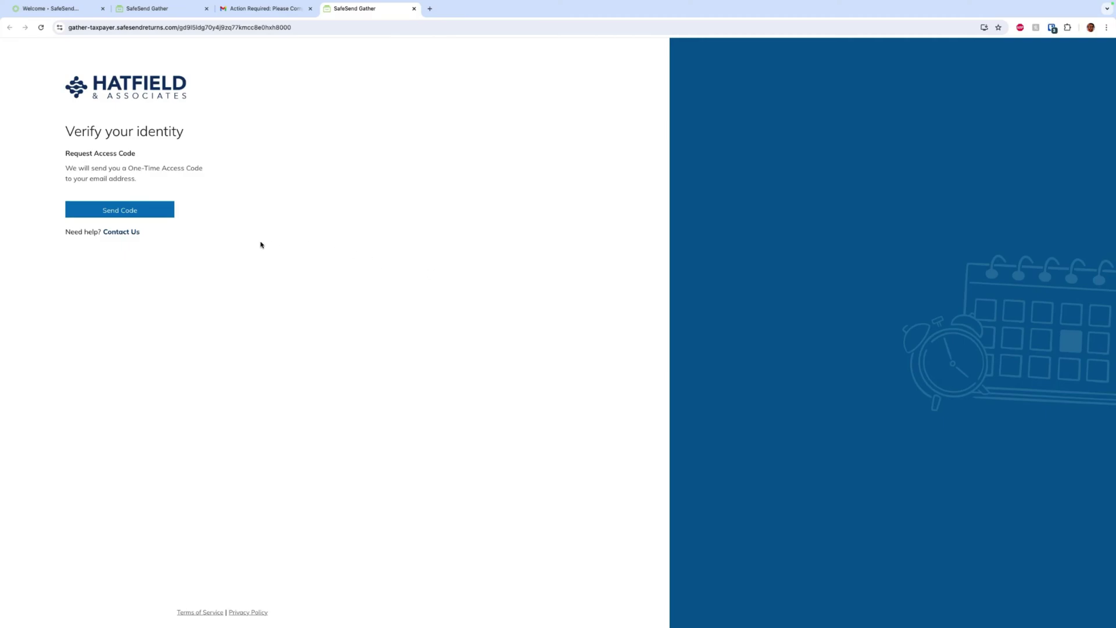
{"action": "left_click", "coordinate": [133, 210]}
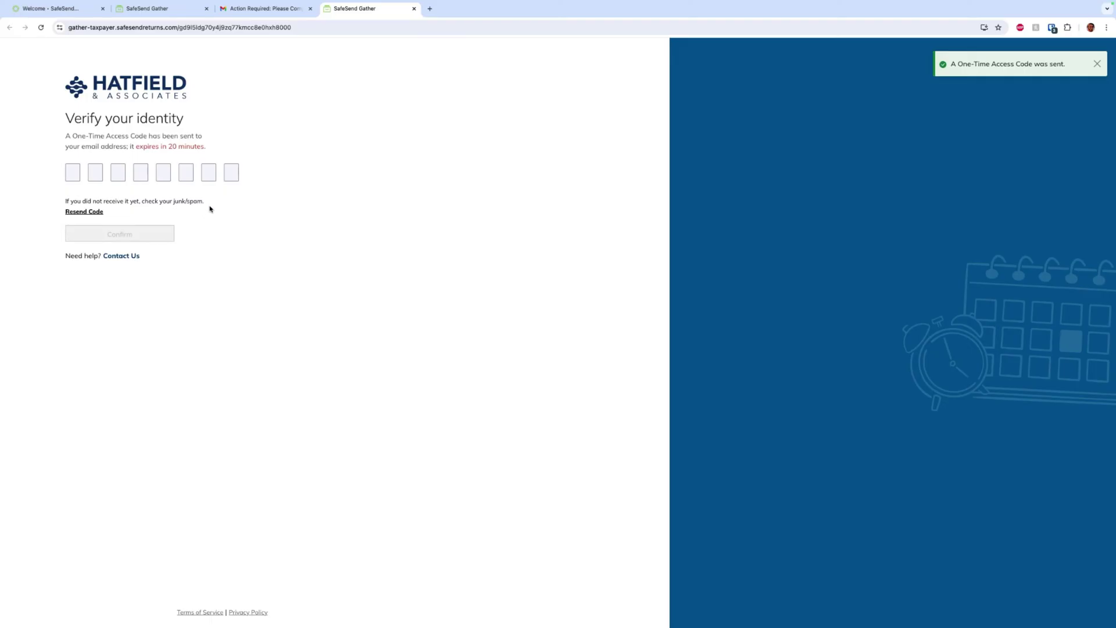
{"action": "left_click", "coordinate": [268, 9]}
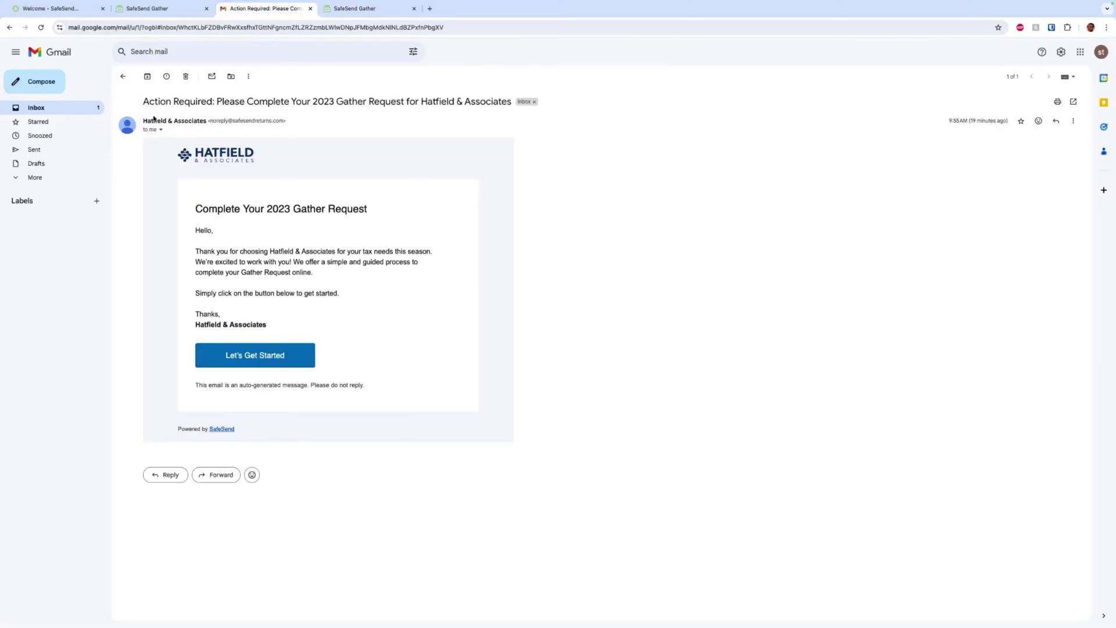
{"action": "left_click", "coordinate": [123, 76]}
{"action": "left_click", "coordinate": [258, 95]}
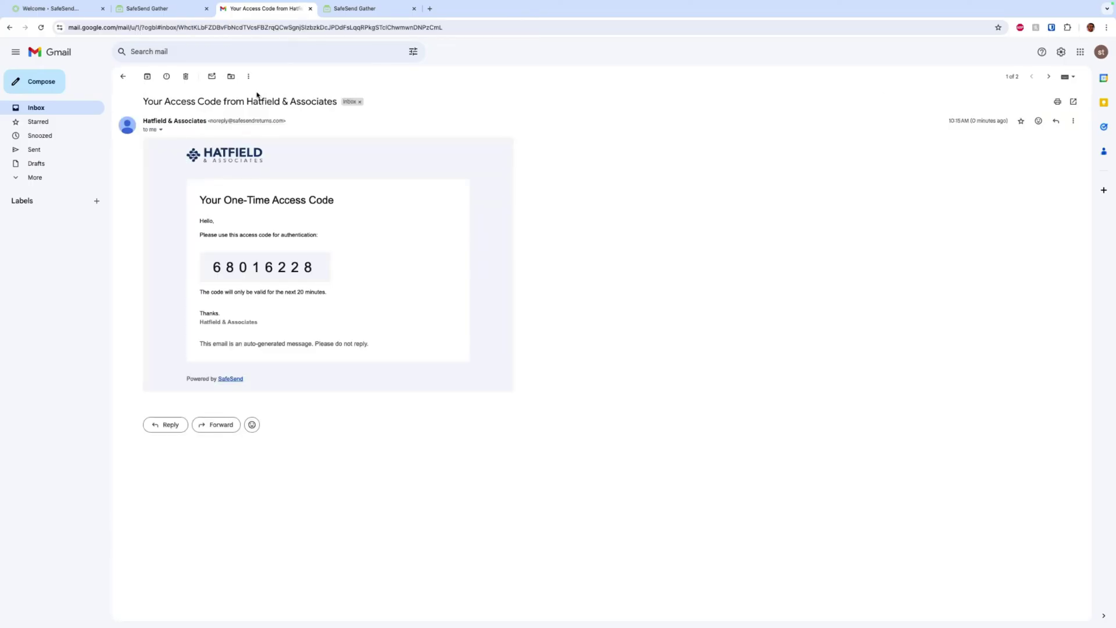
{"action": "double_click", "coordinate": [241, 273]}
{"action": "key", "text": "ctrl+c"}
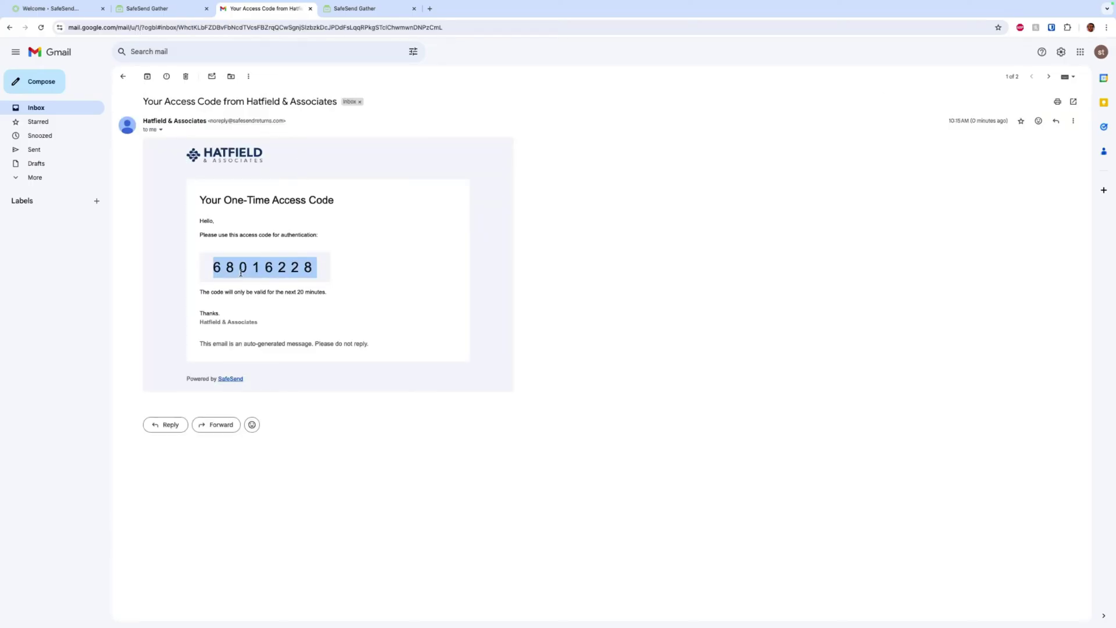
{"action": "left_click", "coordinate": [355, 9]}
{"action": "left_click", "coordinate": [92, 175]}
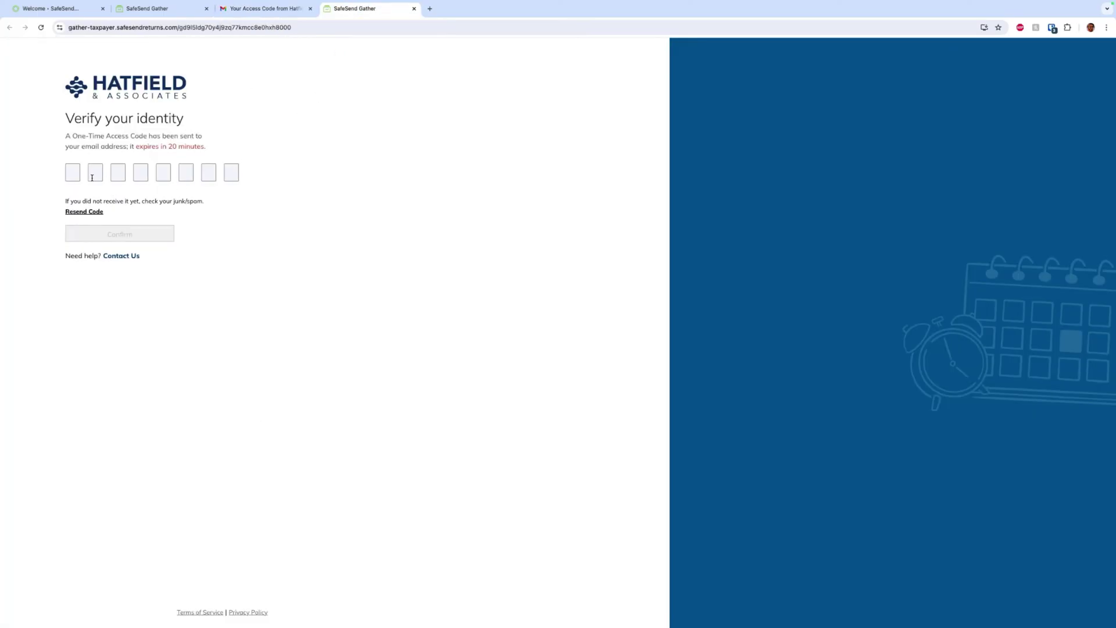
Paste the emailed access code into the code boxes and confirm to sign in.
{"action": "key", "text": "ctrl+v"}
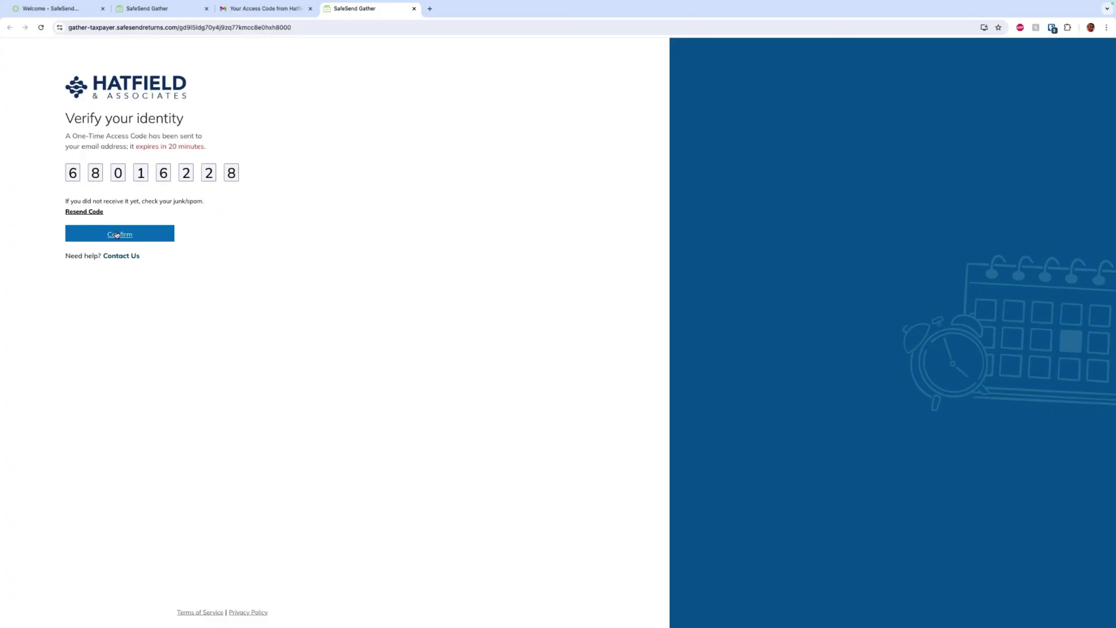
{"action": "left_click", "coordinate": [130, 234]}
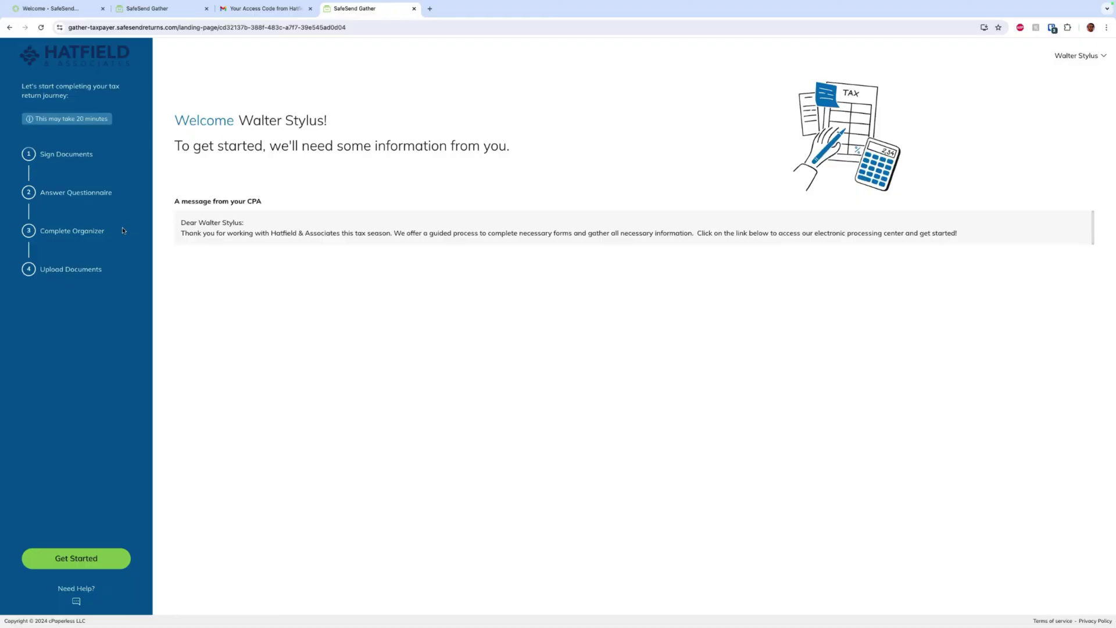
Apply a hand-drawn signature to the engagement letter's signature field.
{"action": "left_click", "coordinate": [88, 556]}
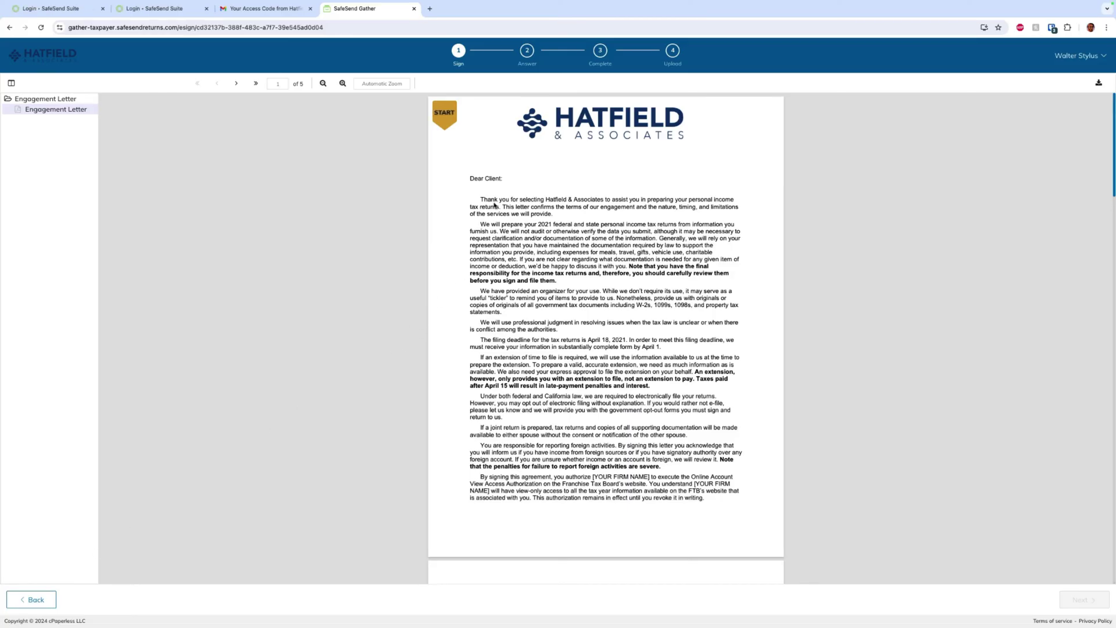
{"action": "left_click", "coordinate": [444, 117]}
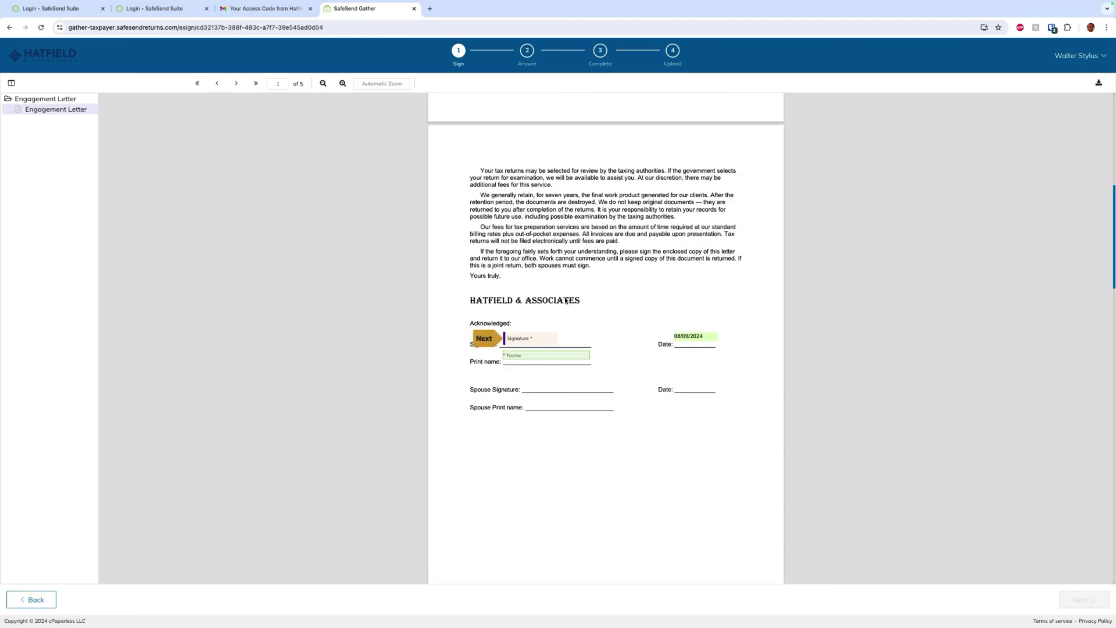
{"action": "left_click", "coordinate": [526, 342]}
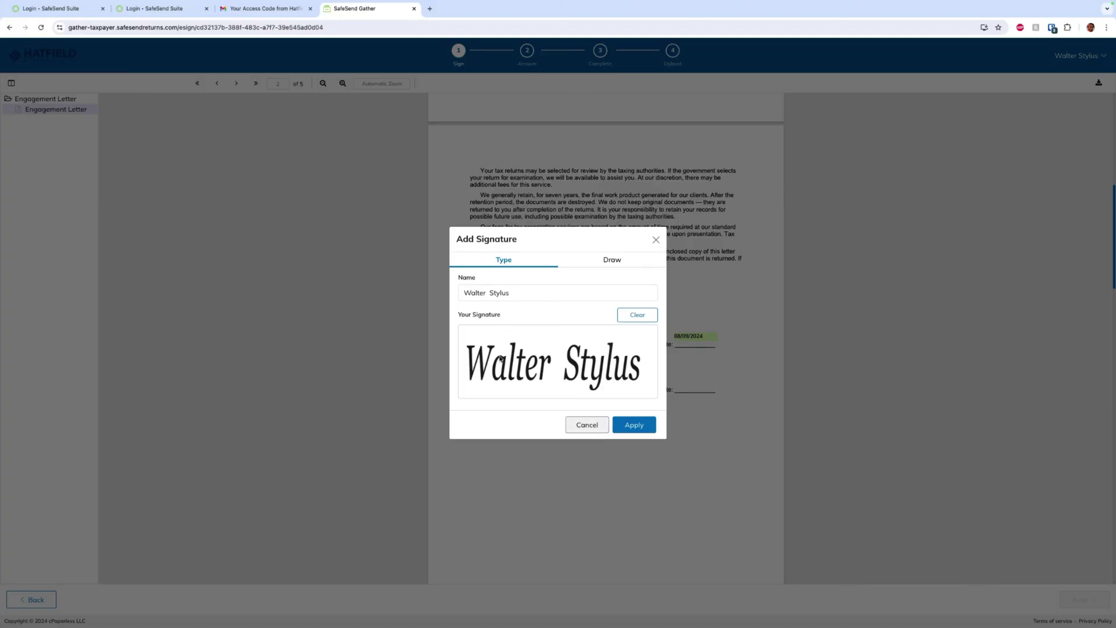
{"action": "left_click", "coordinate": [611, 267]}
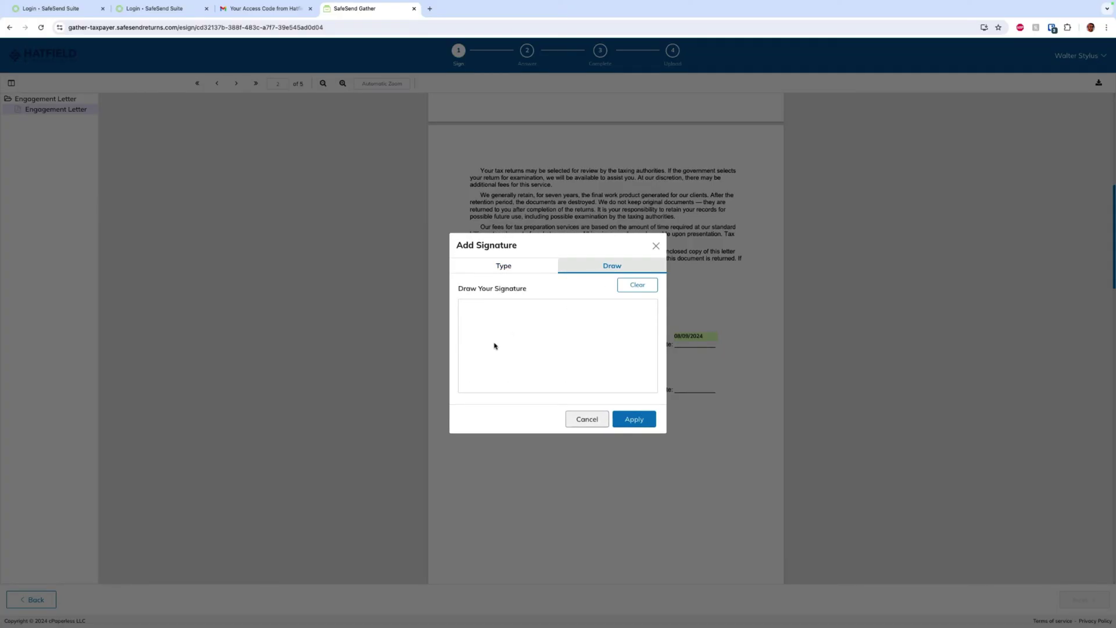
{"action": "left_click_drag", "start_coordinate": [466, 365], "coordinate": [635, 356]}
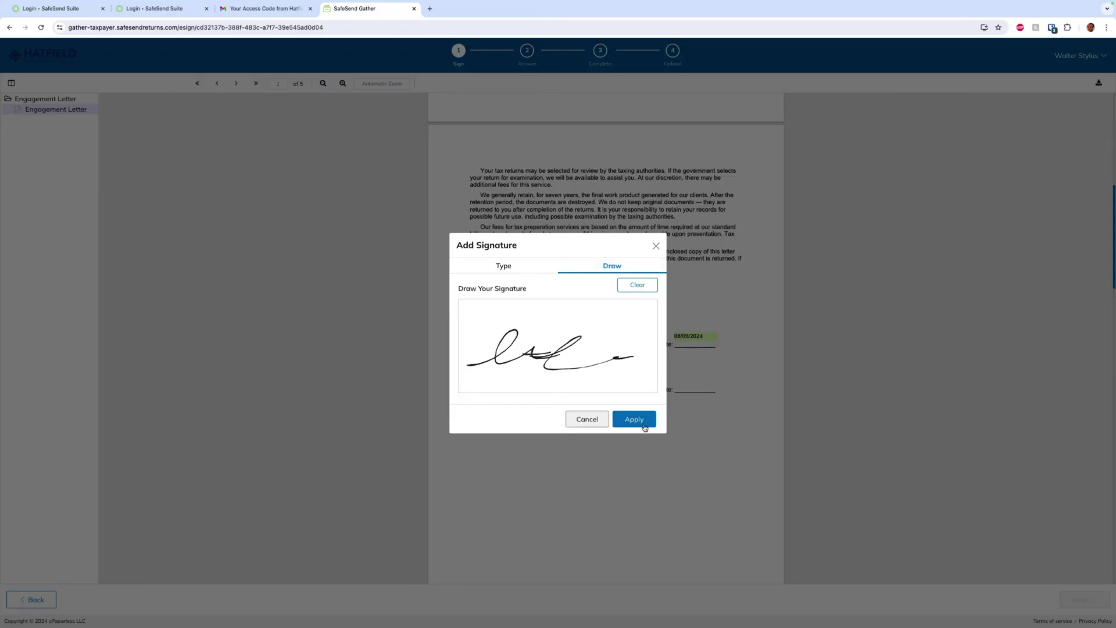
{"action": "left_click", "coordinate": [642, 424]}
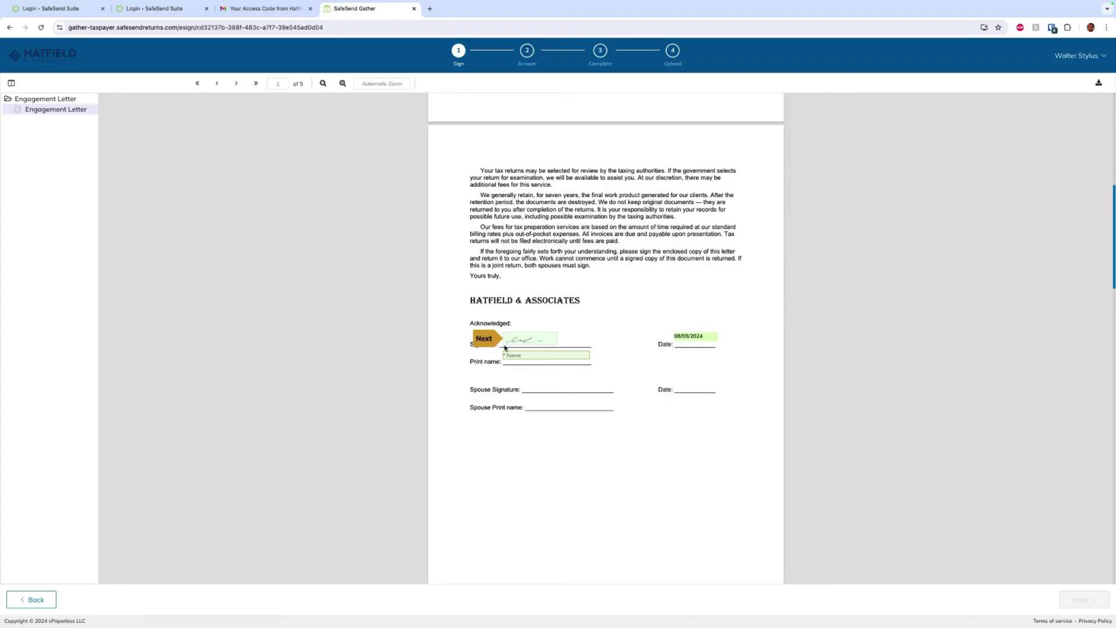
Fill the print name with the taxpayer's name and submit the signed letter.
{"action": "left_click", "coordinate": [487, 342]}
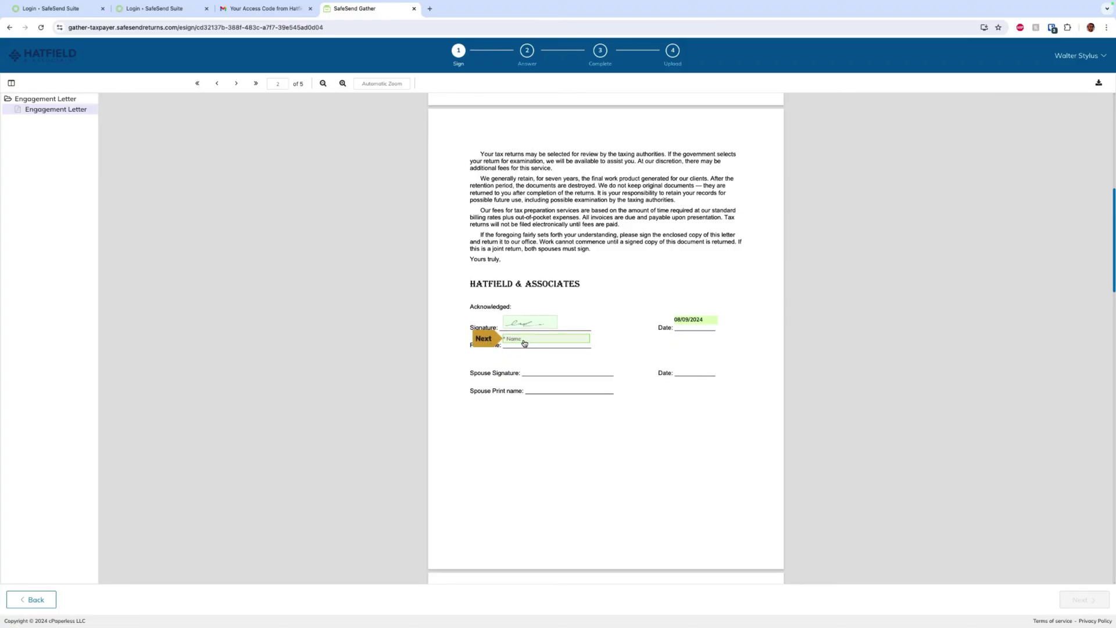
{"action": "left_click", "coordinate": [662, 343]}
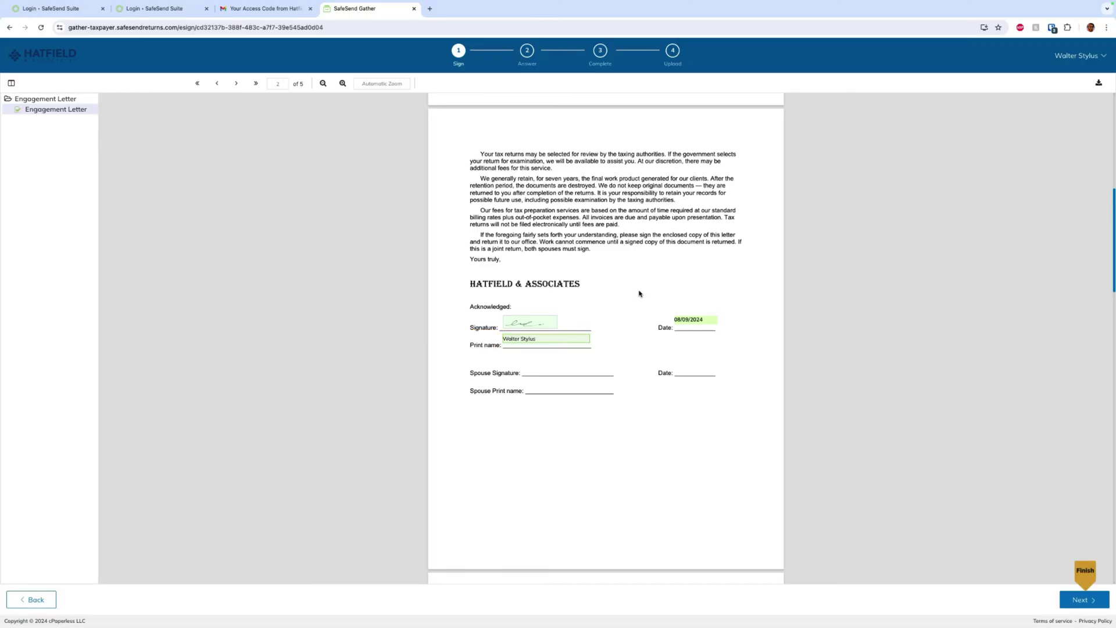
{"action": "left_click", "coordinate": [1086, 605]}
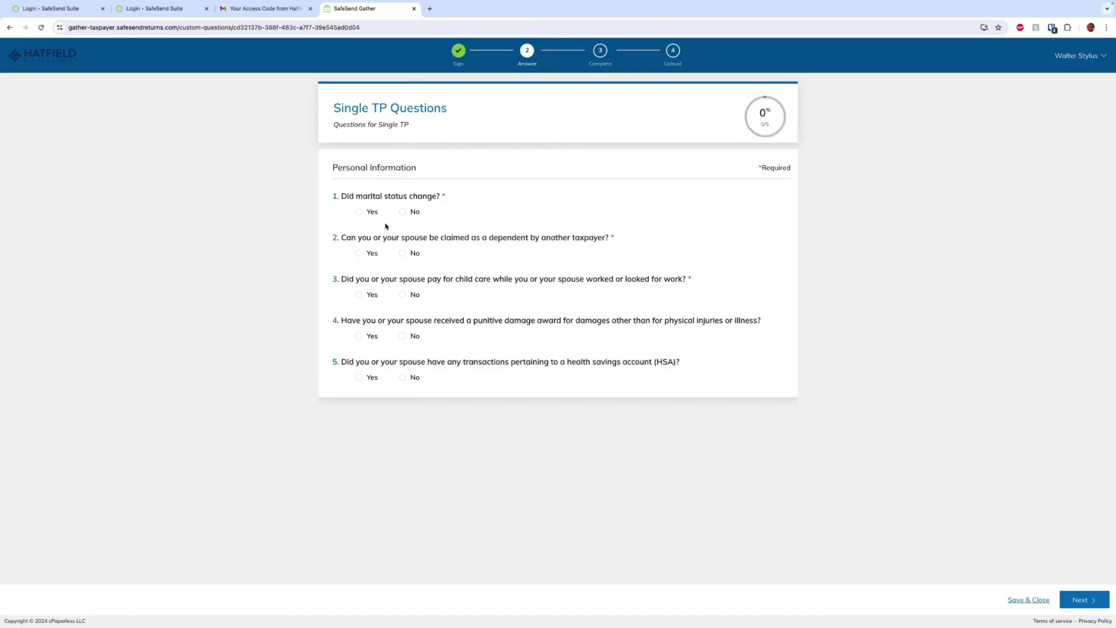
Answer Yes to the marital status change question and enter the spouse's name.
{"action": "left_click", "coordinate": [359, 212]}
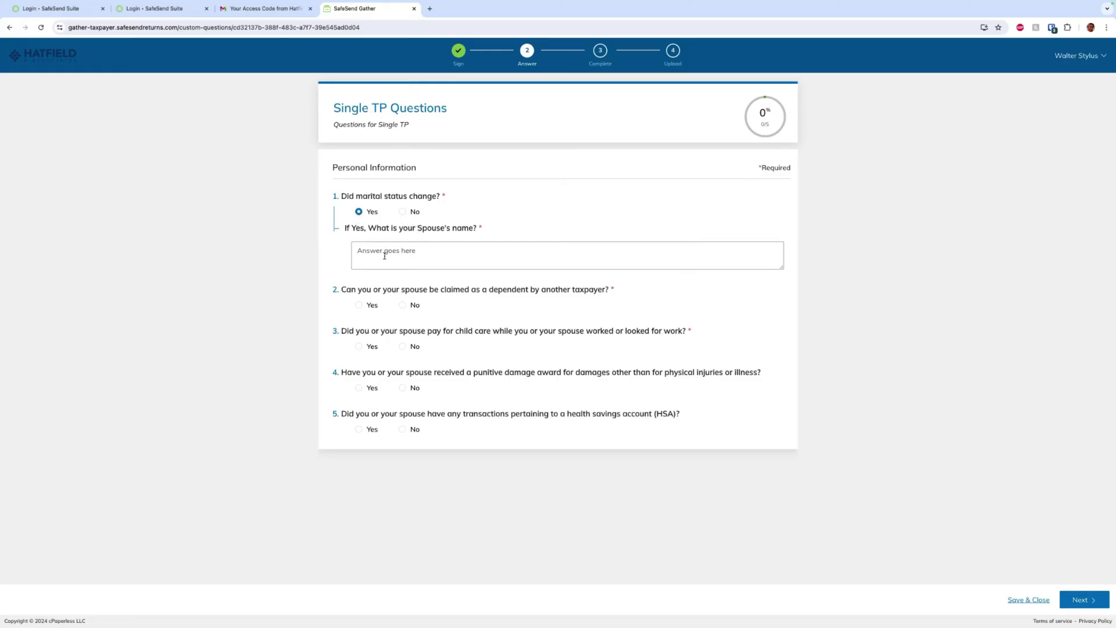
{"action": "left_click", "coordinate": [403, 213]}
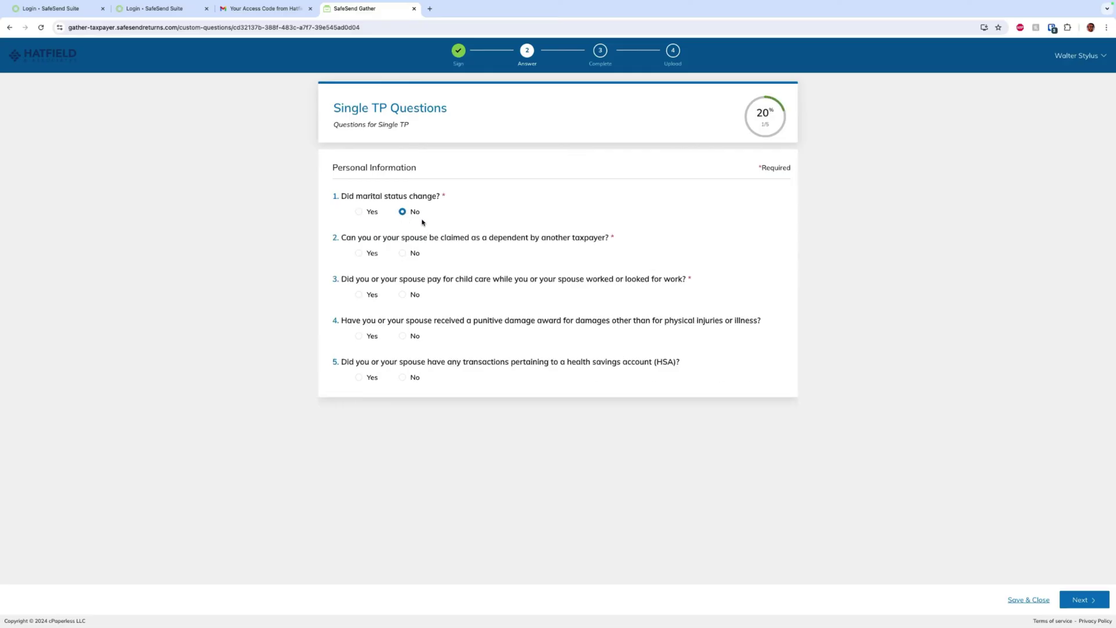
{"action": "left_click", "coordinate": [368, 212]}
{"action": "left_click", "coordinate": [382, 250]}
{"action": "type", "text": "edna"}
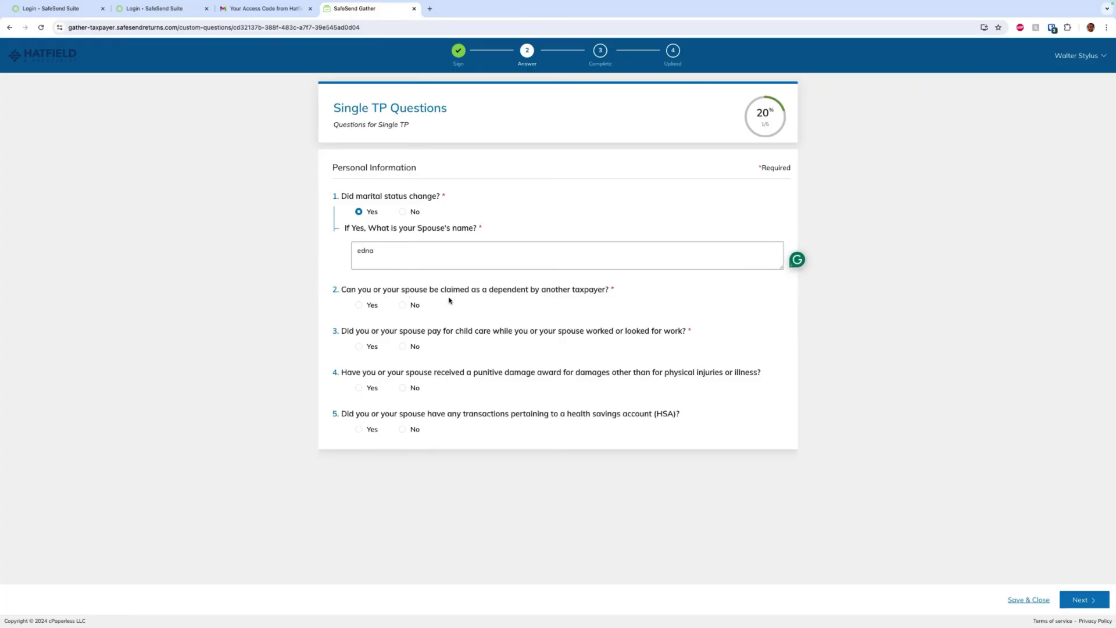
Answer No, Yes, No, No to the dependent, child care, punitive damage and HSA questions, then submit.
{"action": "left_click", "coordinate": [402, 306]}
{"action": "left_click", "coordinate": [358, 346]}
{"action": "left_click", "coordinate": [402, 387]}
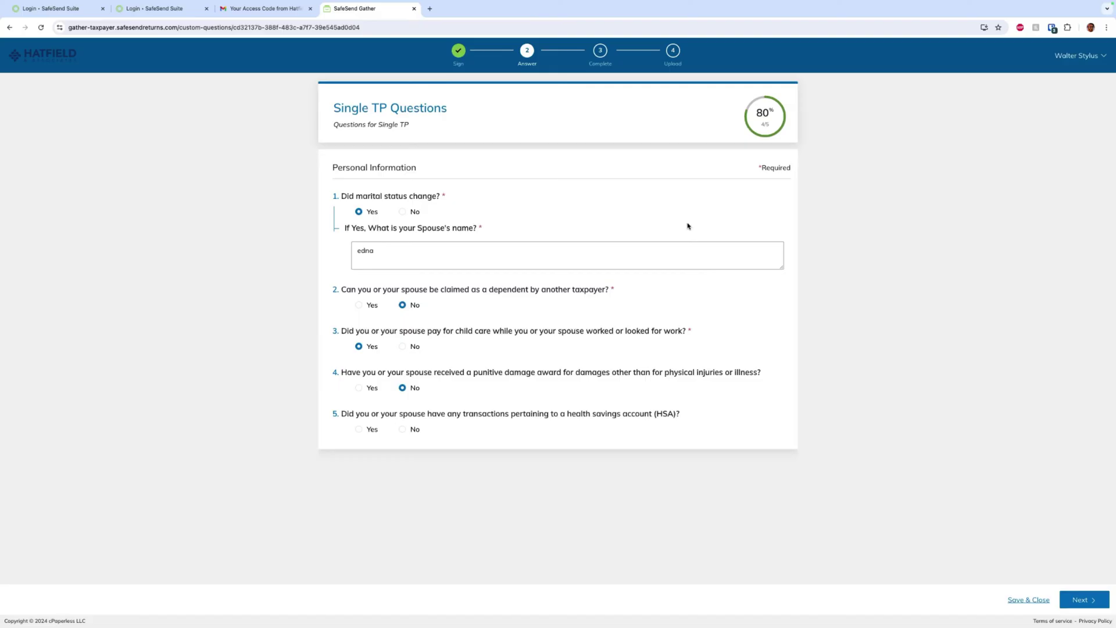
{"action": "left_click", "coordinate": [402, 430]}
{"action": "left_click", "coordinate": [1080, 600]}
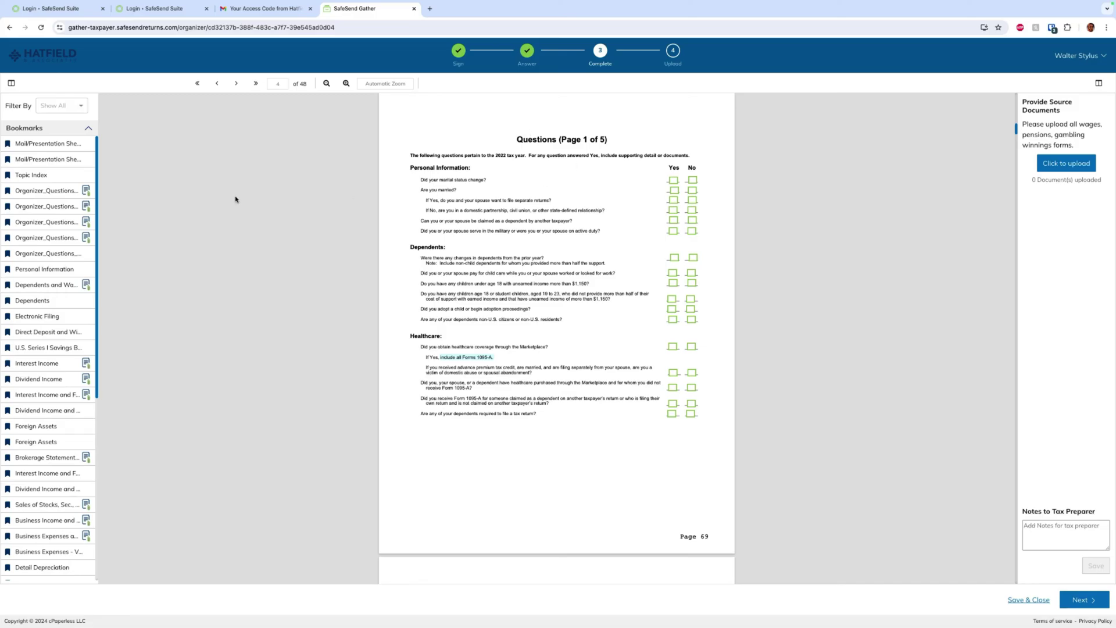
Tick Yes, No, Yes, No for marital change, married, separate returns and domestic partnership.
{"action": "left_click", "coordinate": [674, 181]}
{"action": "left_click", "coordinate": [692, 191]}
{"action": "left_click", "coordinate": [675, 201]}
{"action": "left_click", "coordinate": [692, 211]}
Enter the taxpayer's driver's licence number, then bring up Add Source Documents on Dependents and Wages.
{"action": "left_click", "coordinate": [44, 270]}
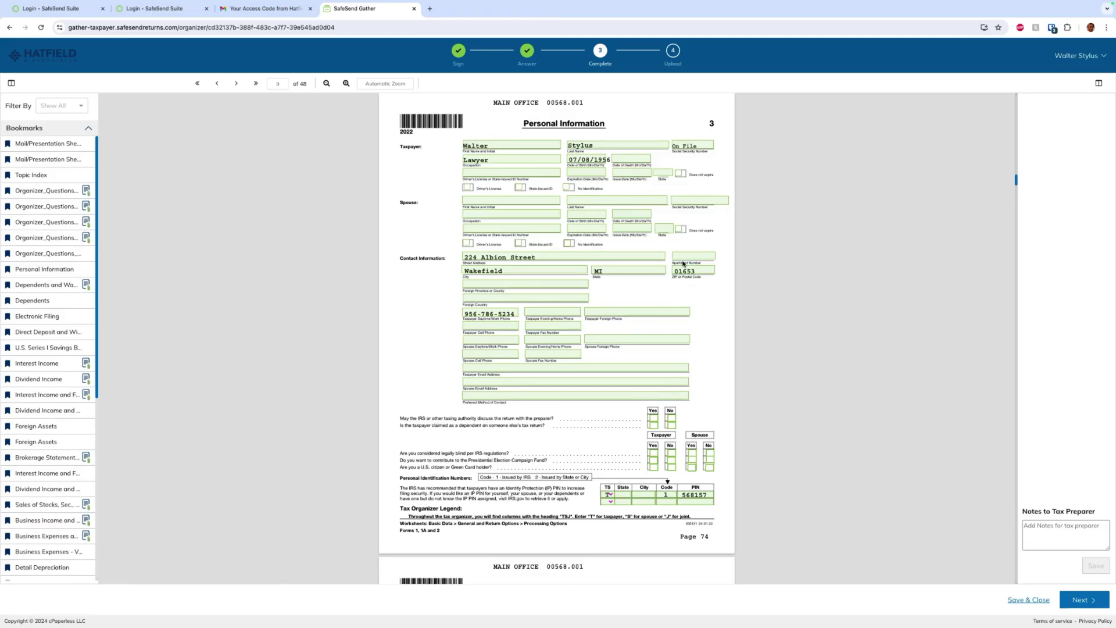
{"action": "left_click", "coordinate": [504, 175]}
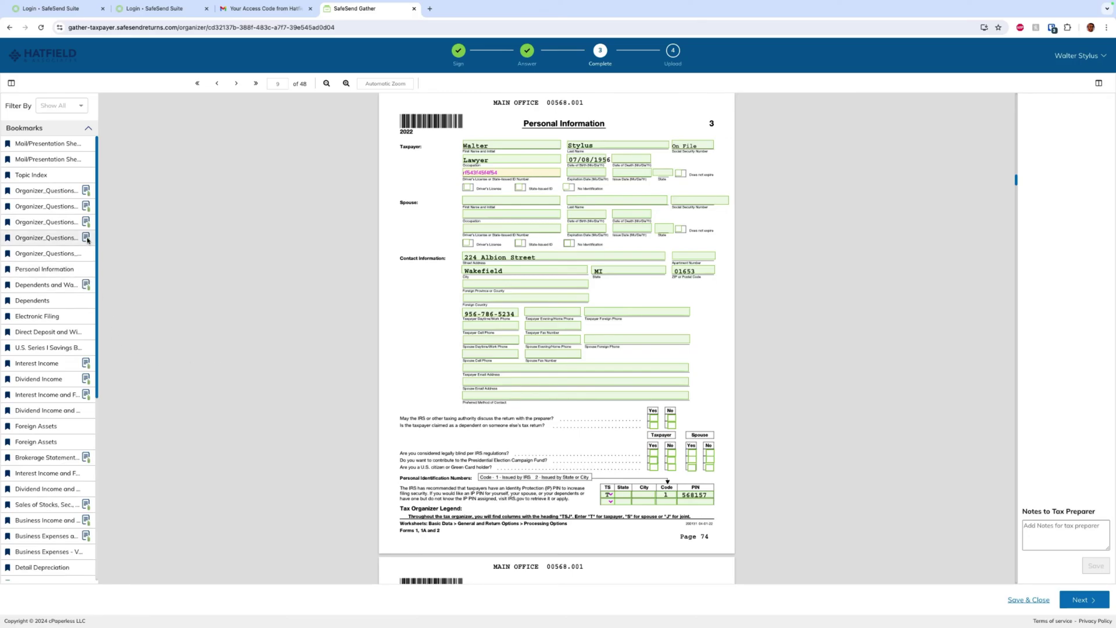
{"action": "left_click", "coordinate": [61, 285]}
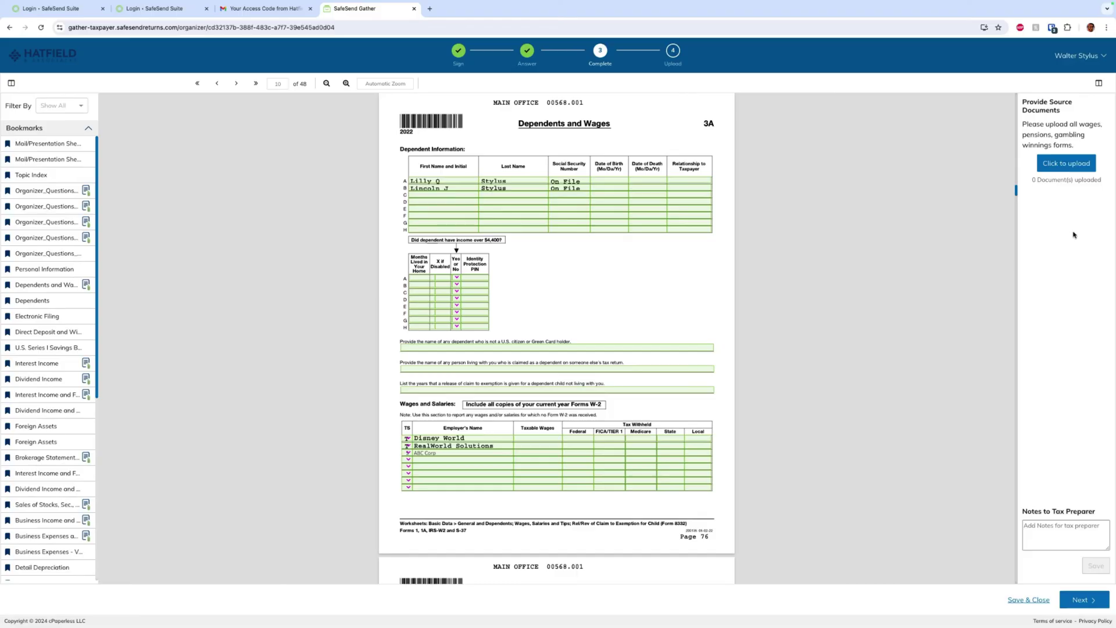
{"action": "left_click", "coordinate": [1066, 164]}
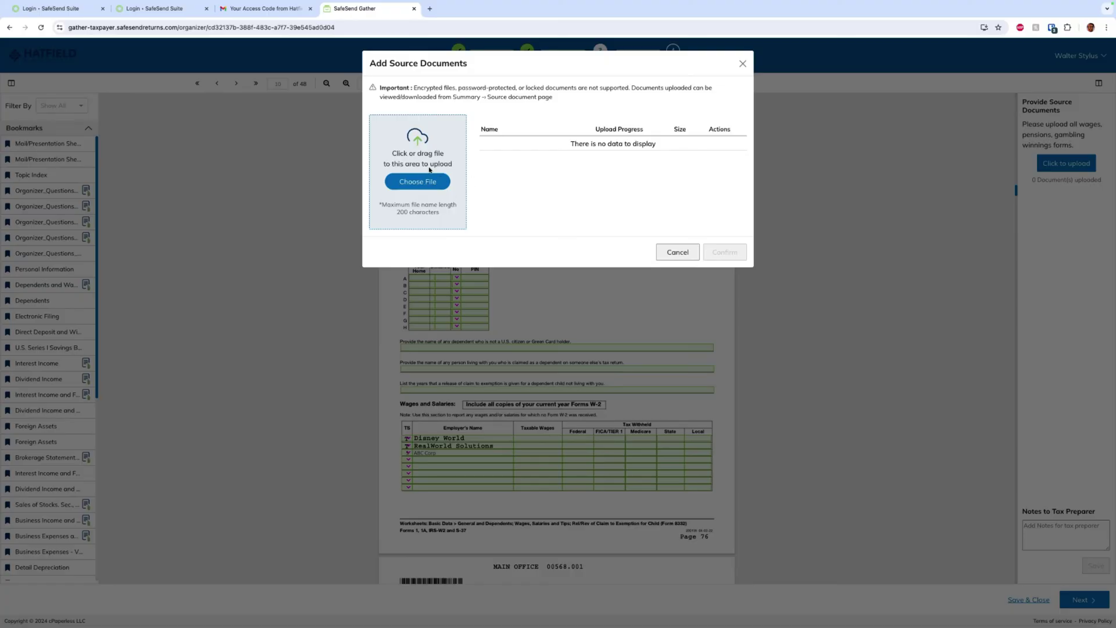
Cancel the Add Source Documents window without uploading and proceed to the completion confirmation.
{"action": "left_click", "coordinate": [678, 251]}
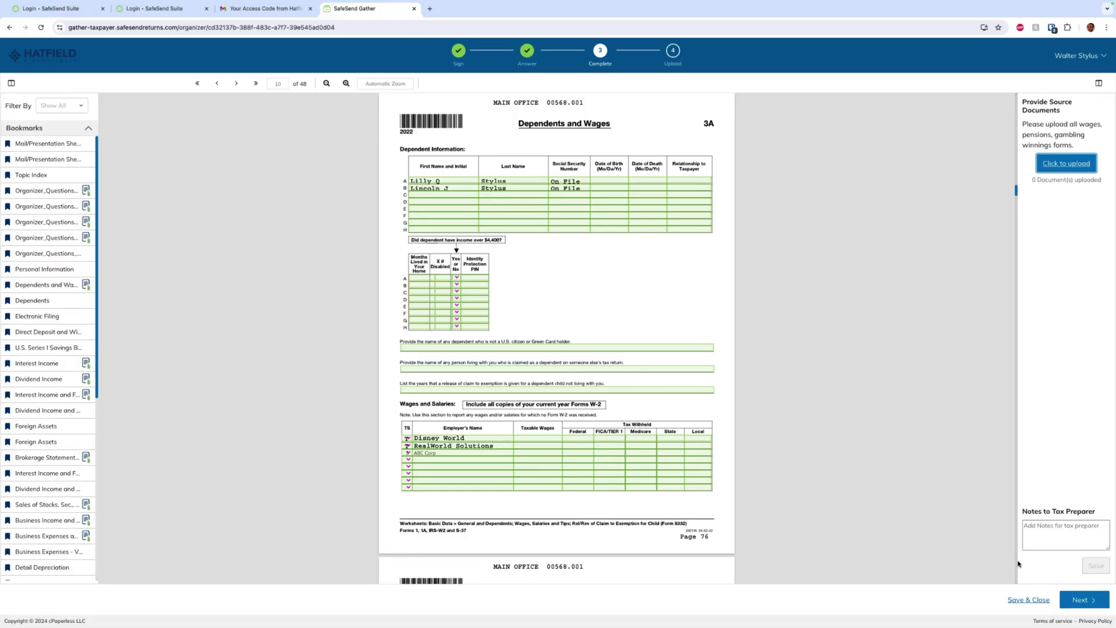
{"action": "left_click", "coordinate": [1083, 600]}
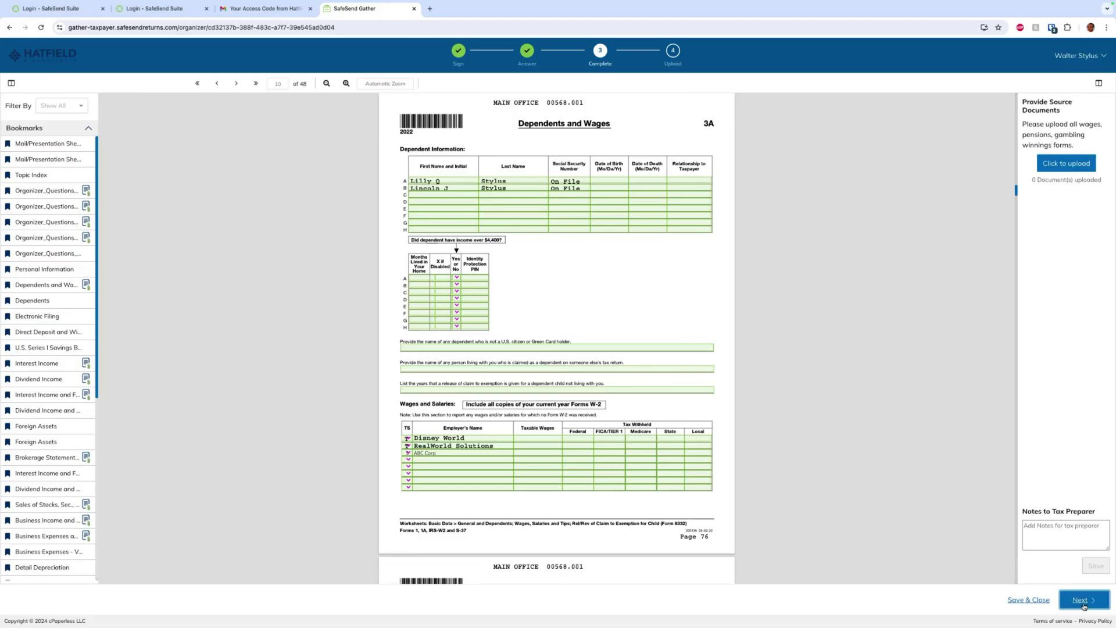
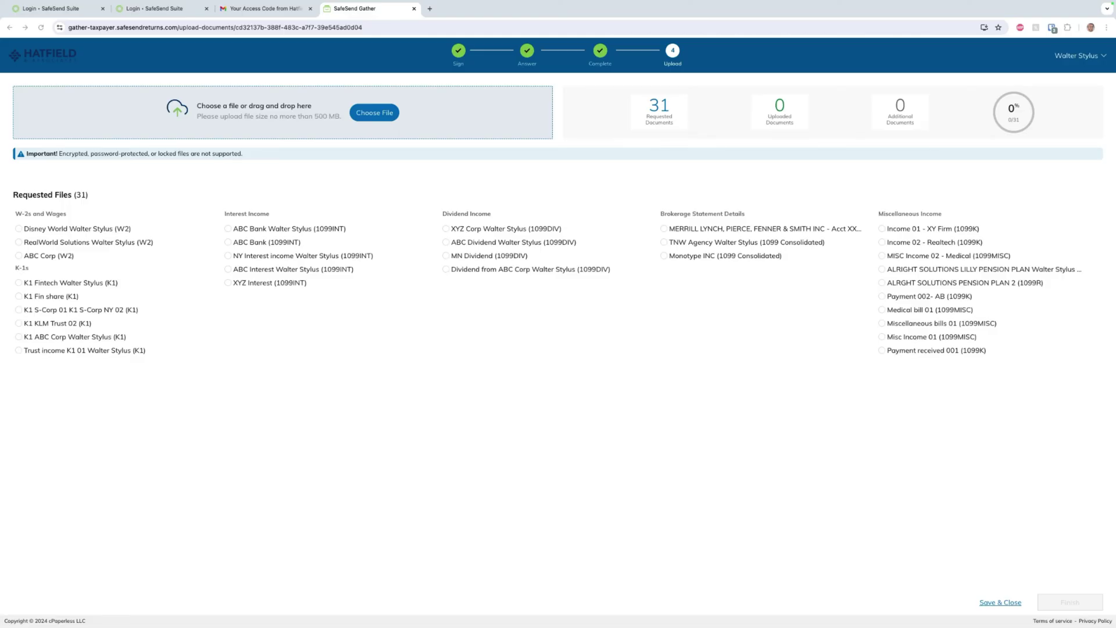
Drop the 16 tax document files onto the upload zone, matching three K-1s, two 1099-INTs and three miscellaneous-income items.
{"action": "left_click_drag", "start_coordinate": [1115, 407], "coordinate": [255, 94]}
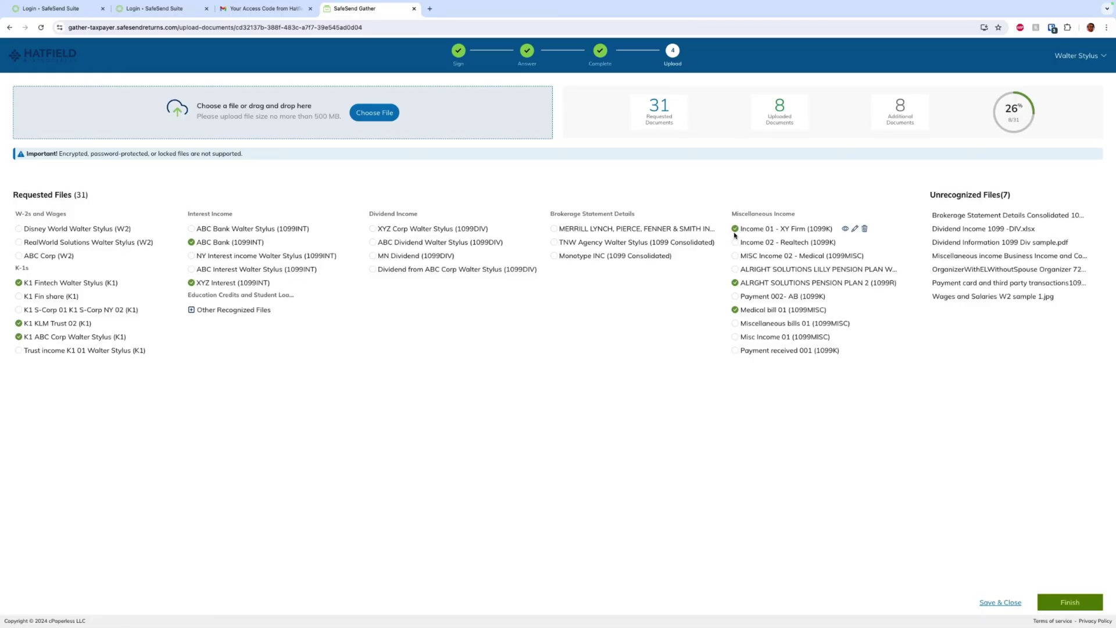
Let uploads finish at 11 of 31 matched, then edit Dividend Income 1099 -DIV.xlsx's document type.
{"action": "mouse_move", "coordinate": [739, 286]}
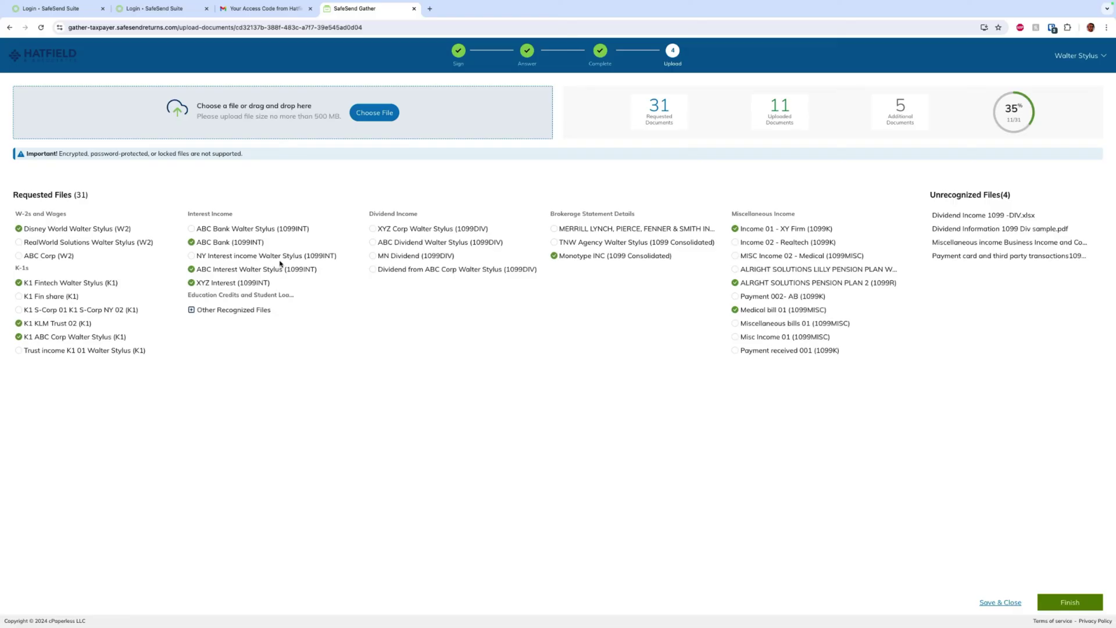
{"action": "mouse_move", "coordinate": [973, 216]}
{"action": "mouse_move", "coordinate": [1029, 216]}
{"action": "left_click", "coordinate": [1054, 217]}
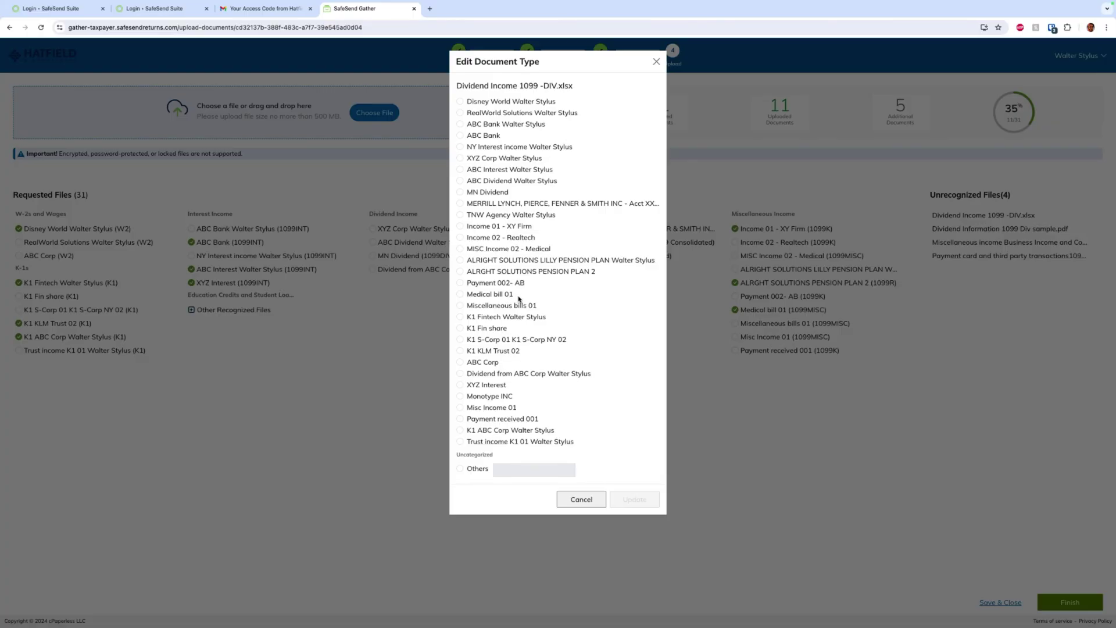
Assign Dividend Income 1099 -DIV.xlsx to the ABC Corp request and update it.
{"action": "left_click", "coordinate": [459, 363]}
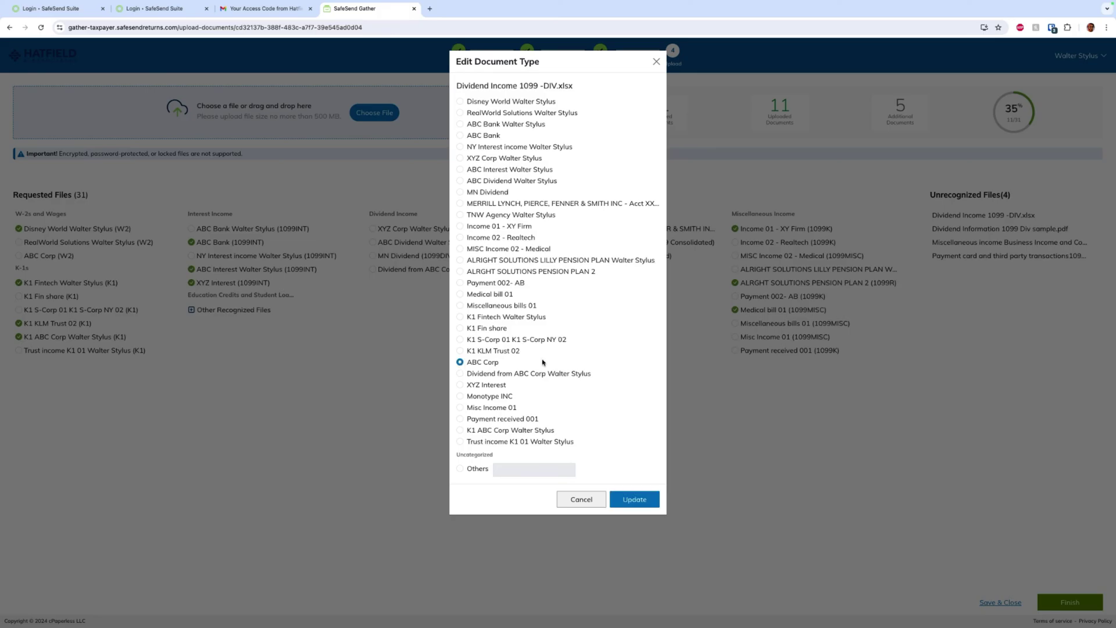
{"action": "left_click", "coordinate": [631, 496]}
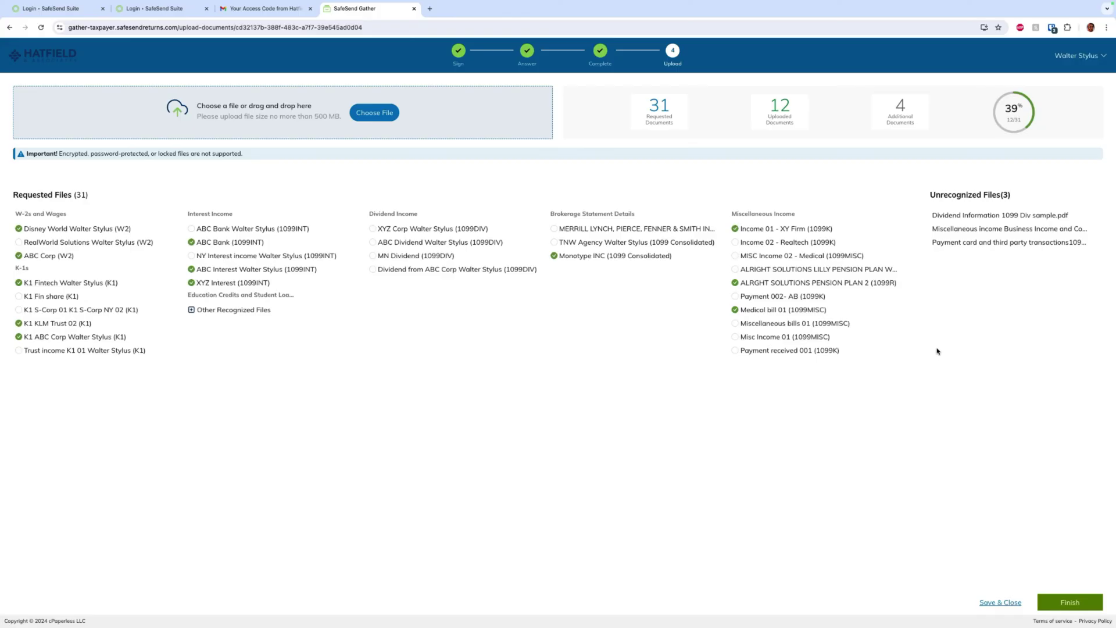
{"action": "left_click", "coordinate": [1000, 603]}
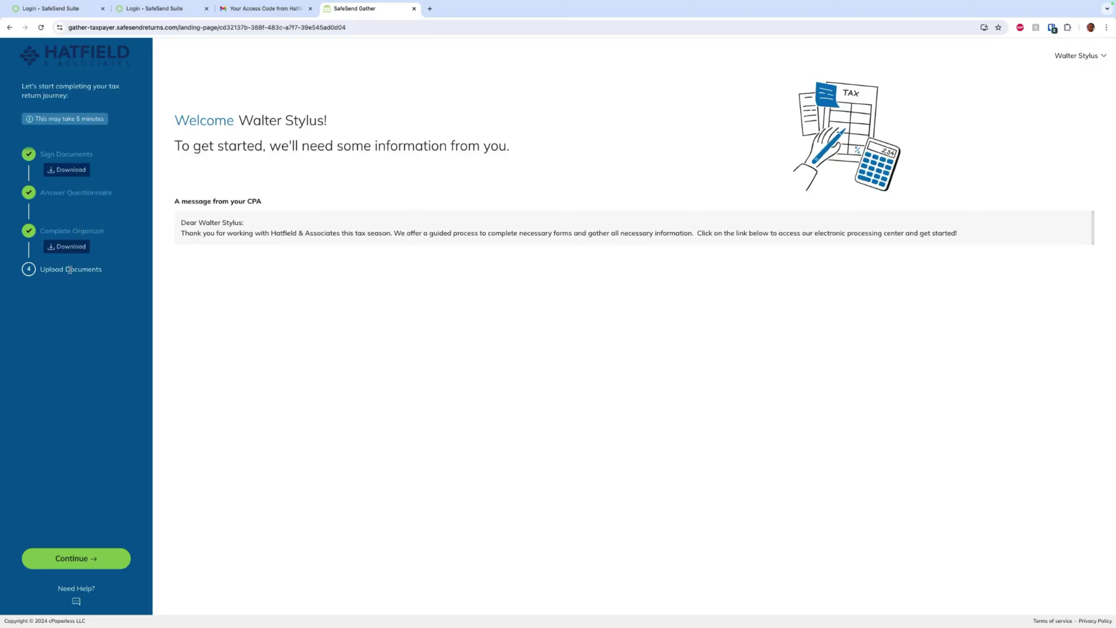
{"action": "left_click", "coordinate": [71, 561]}
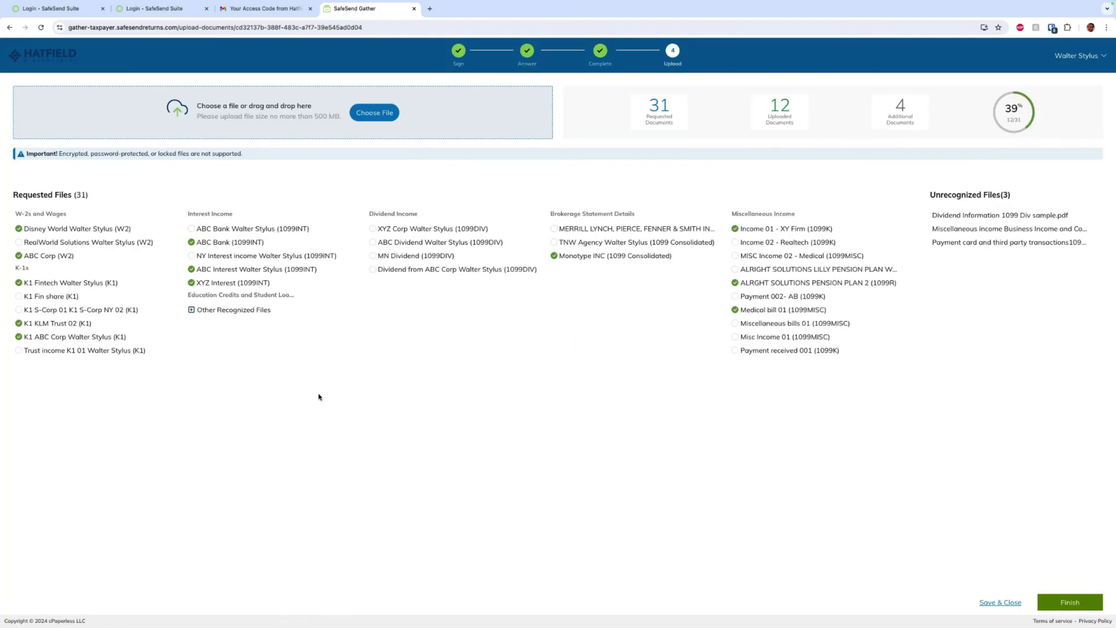